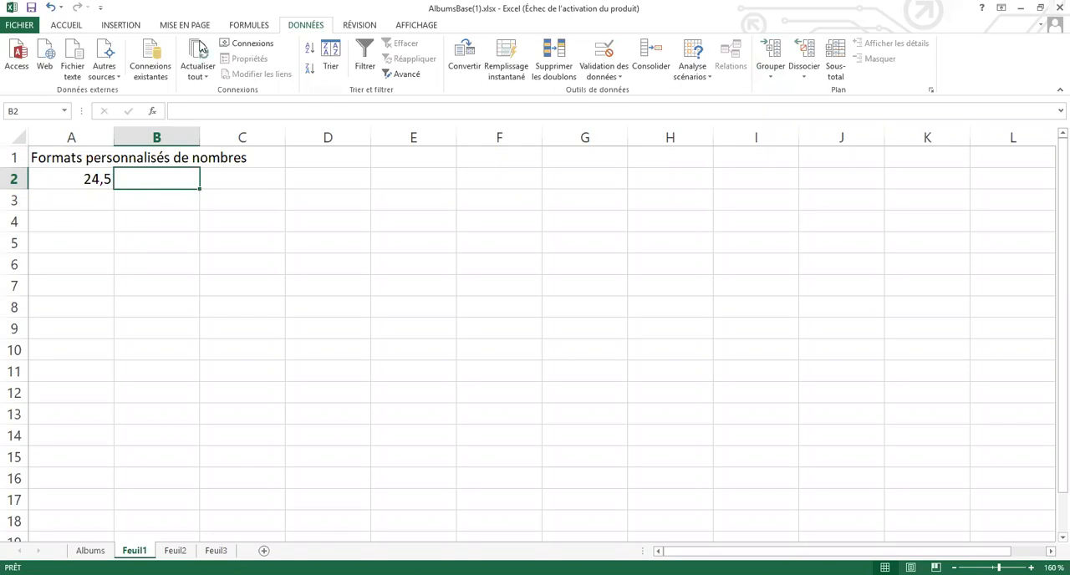
- Apply the euro accounting format to the value in cell A2, and switch its currency to $ Anglais (États-Unis)
key("Left")
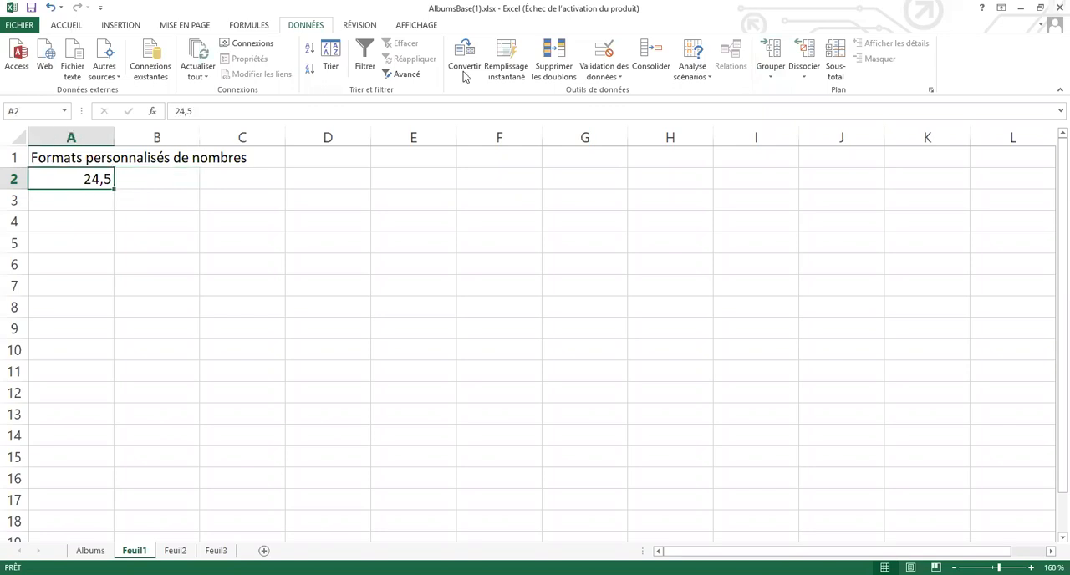
scroll(464, 76, "up", 4)
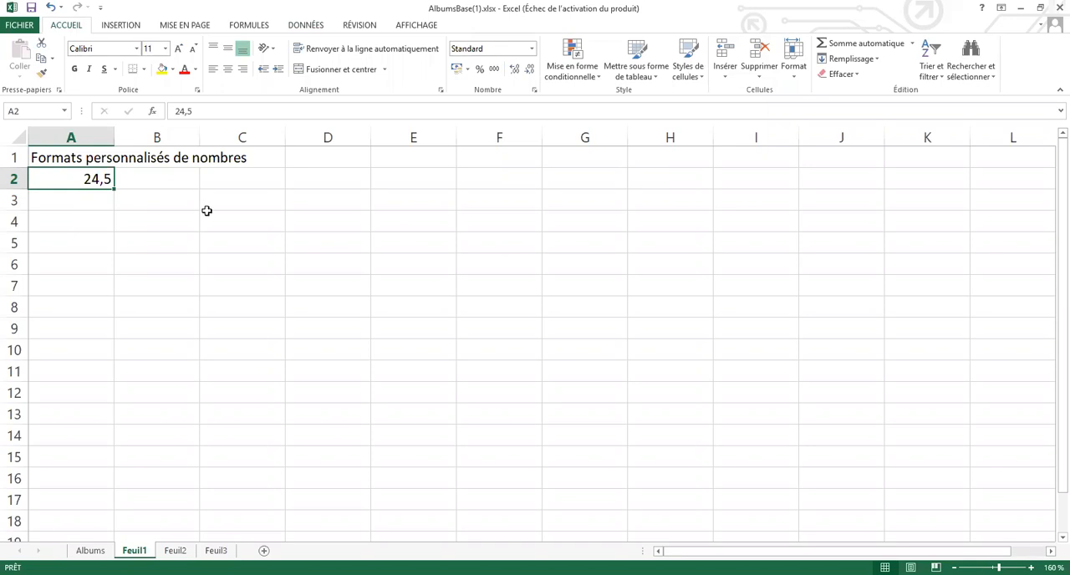
key("ctrl+m")
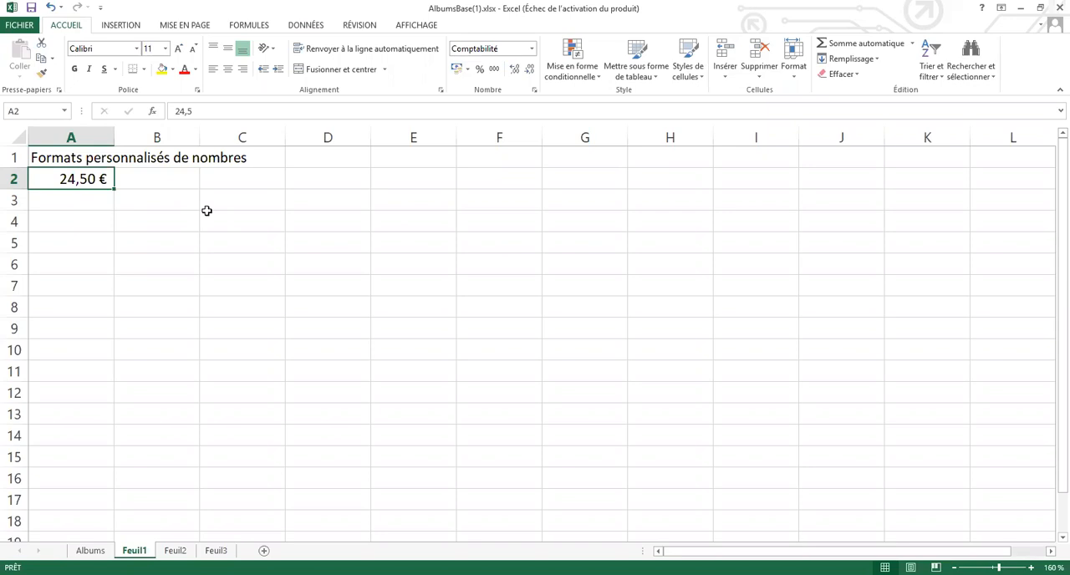
left_click(468, 70)
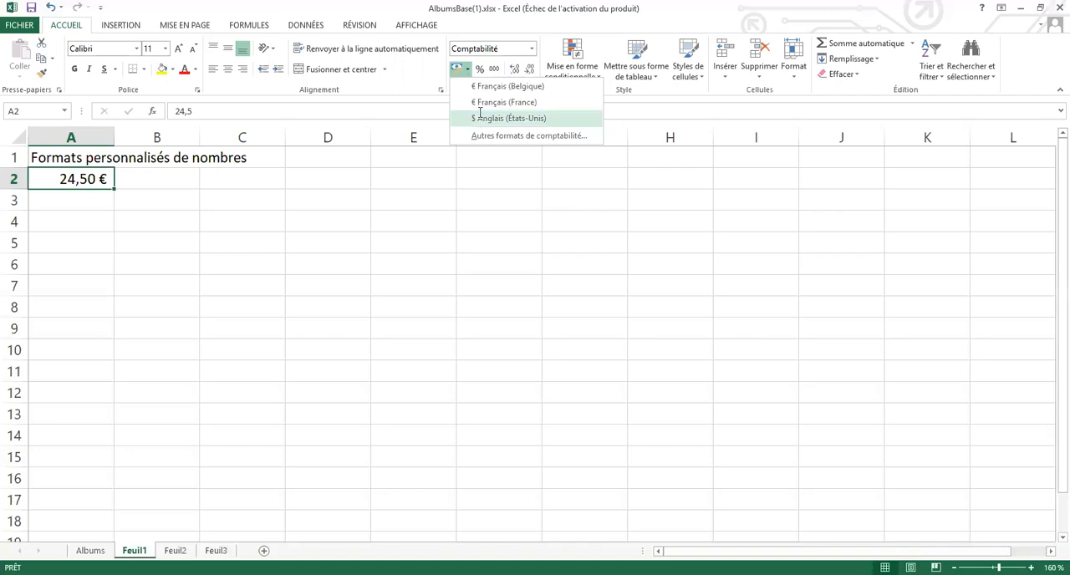
left_click(480, 115)
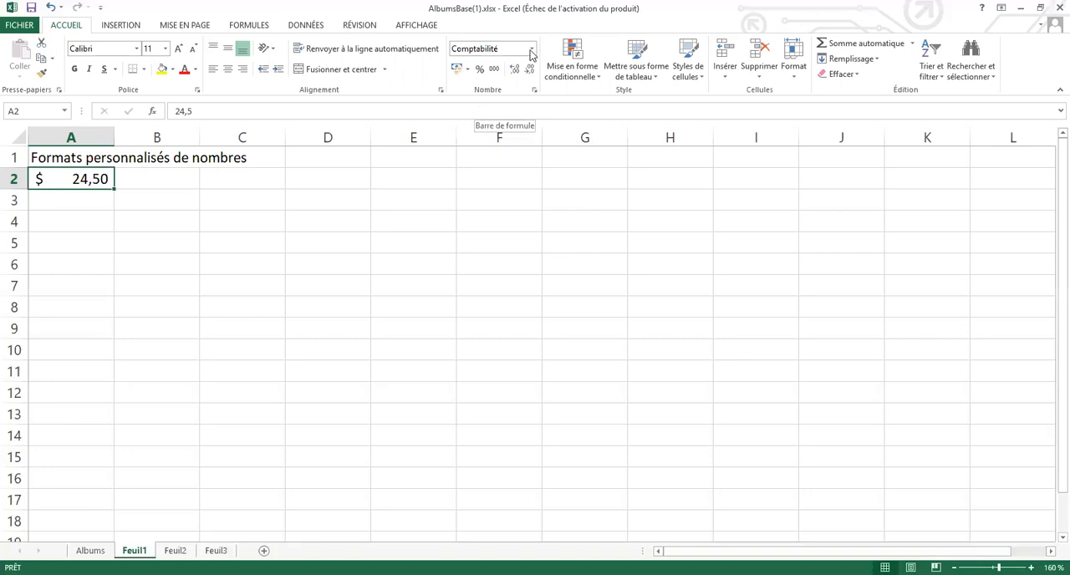
- Undo the dollar format on cell A2 and reset its number format to Standard
key("ctrl+z")
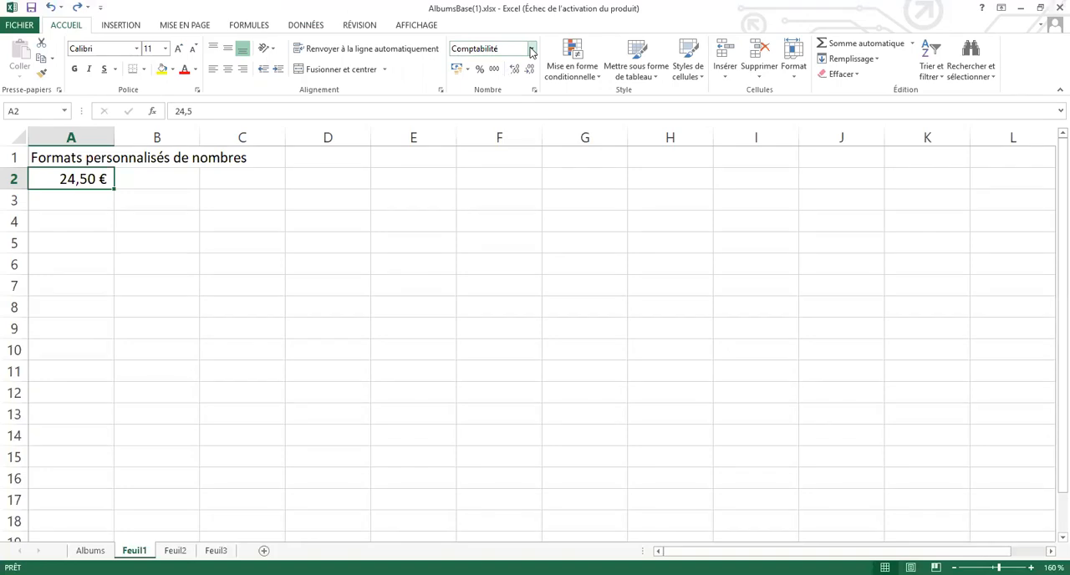
left_click(531, 51)
key("Return")
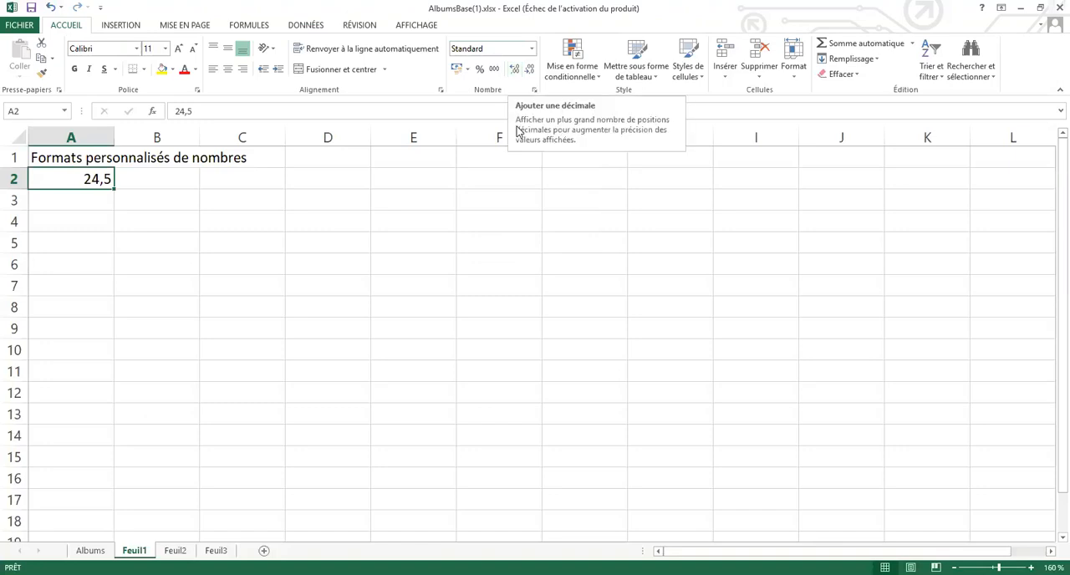
- Open the cell format settings for A2 in the Monétaire category and examine the available currency symbols
left_click(532, 49)
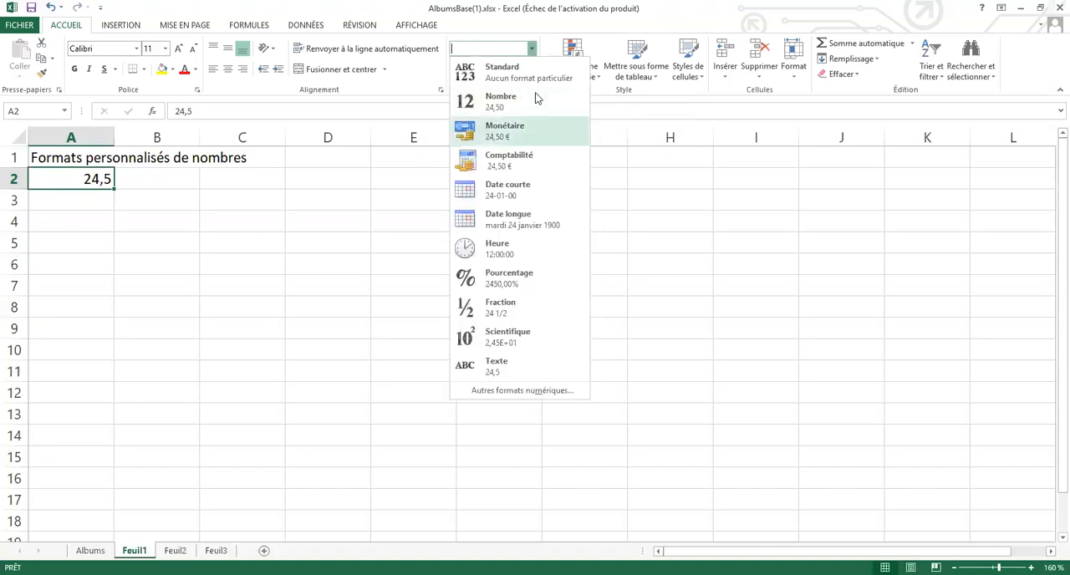
left_click(535, 92)
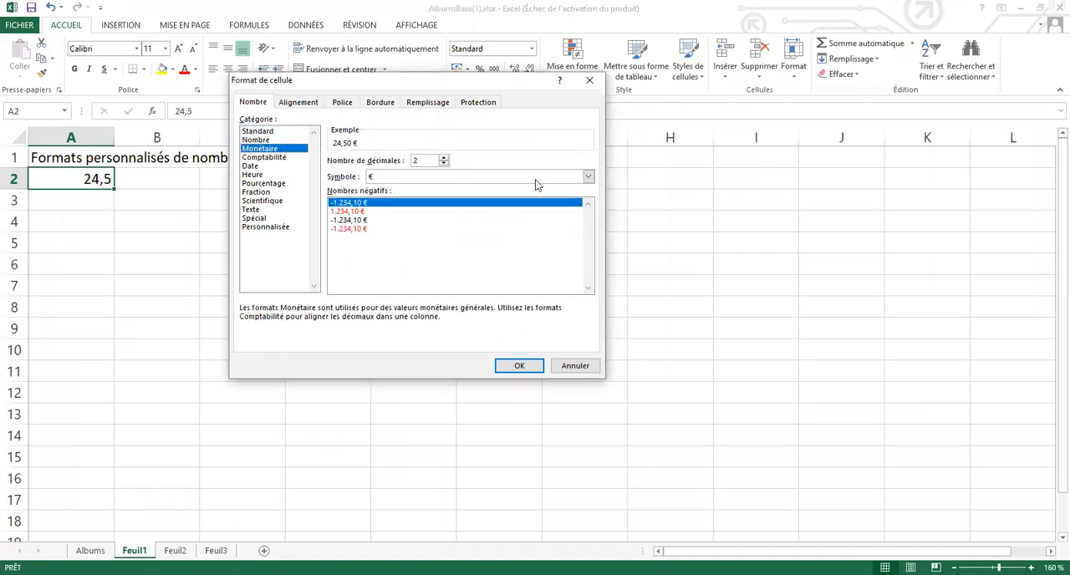
left_click(588, 178)
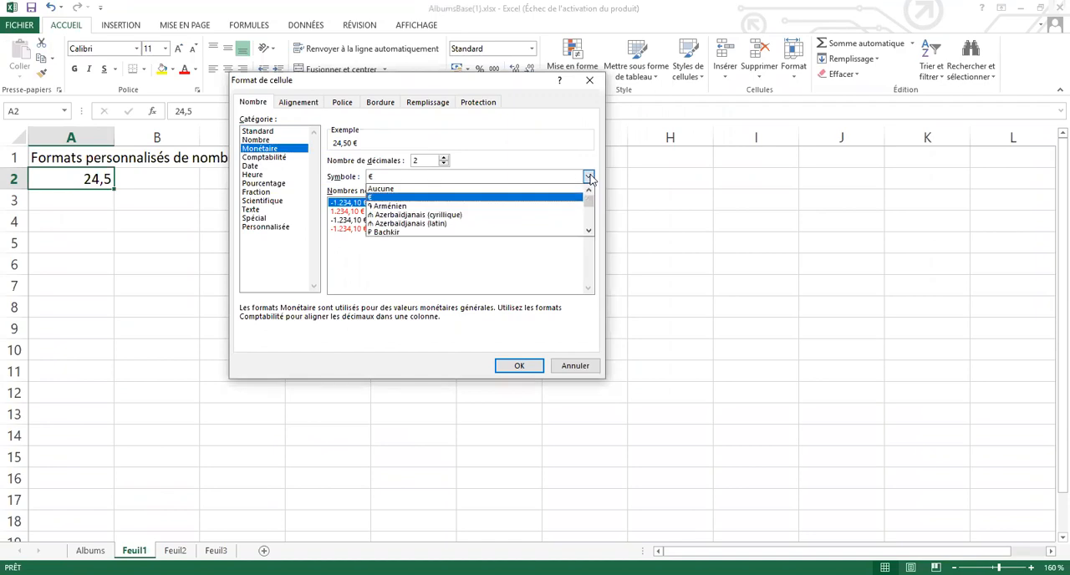
left_click(589, 232)
left_click(588, 232)
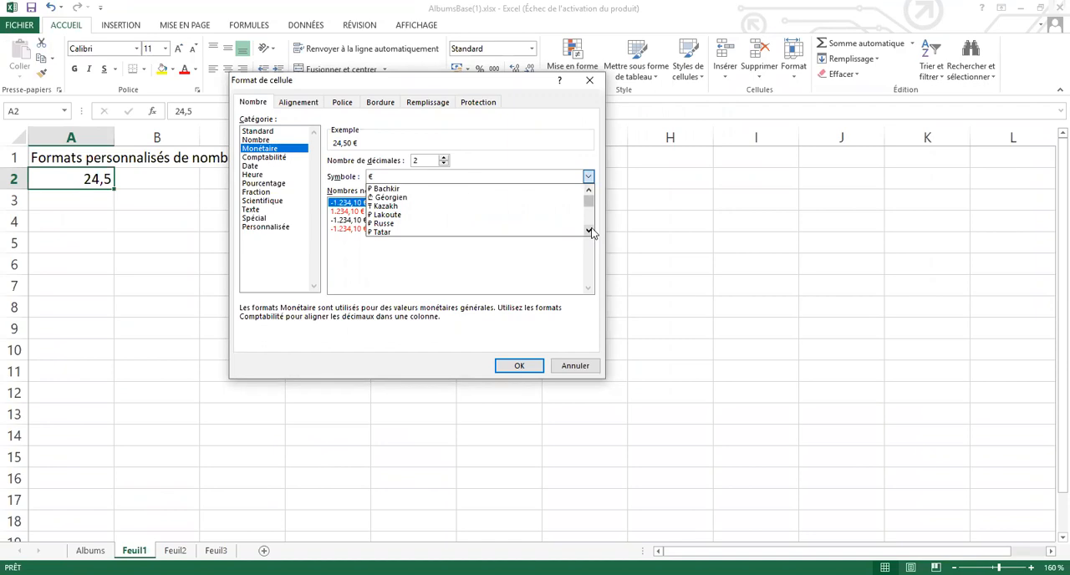
left_click(589, 230)
left_click(589, 231)
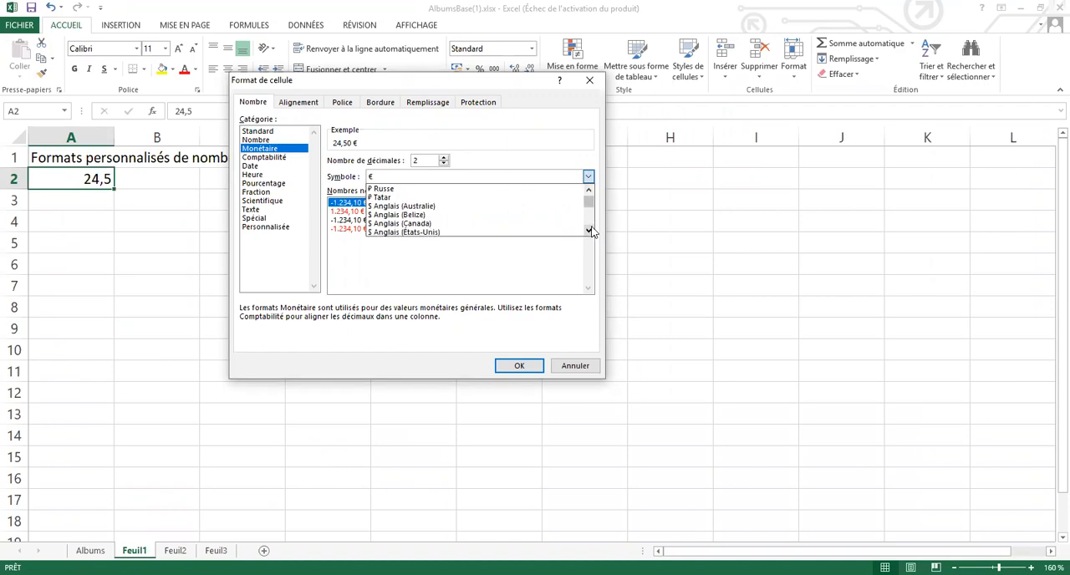
left_click(589, 231)
left_click(588, 231)
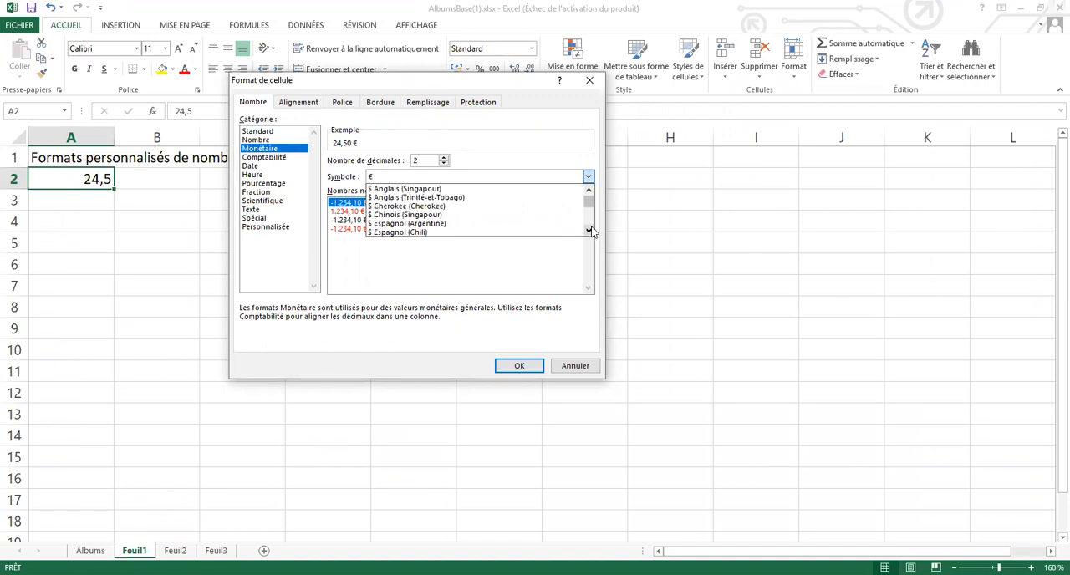
left_click(590, 232)
left_click(590, 234)
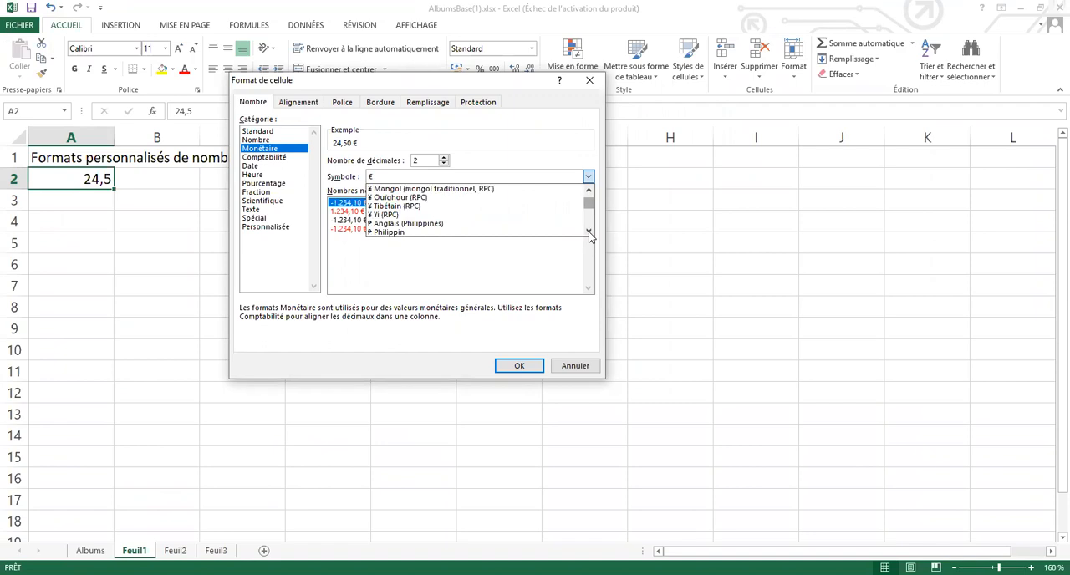
left_click(588, 232)
left_click(589, 232)
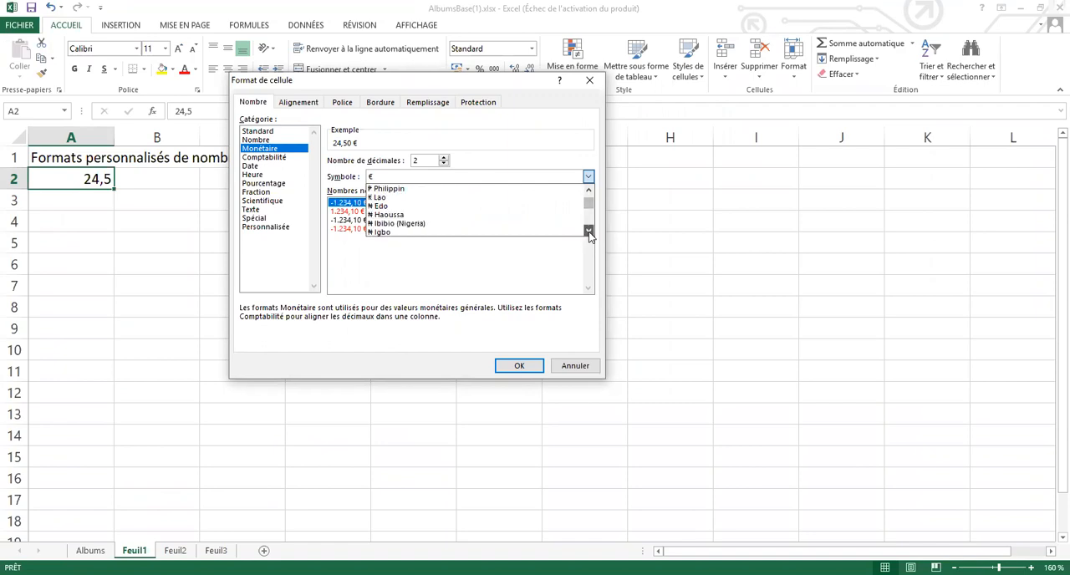
scroll(402, 177, "down", 5)
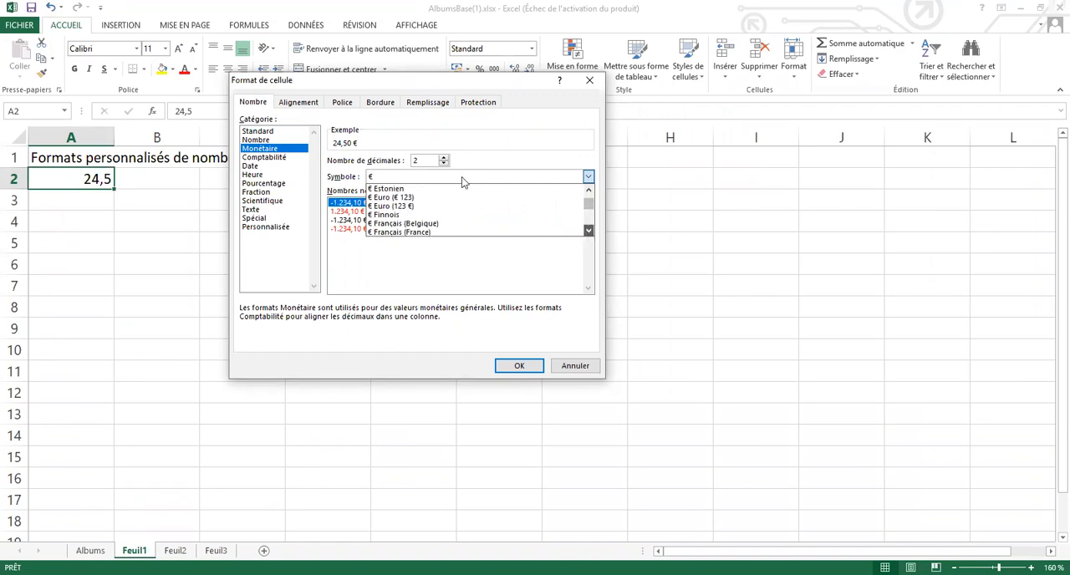
scroll(461, 177, "down", 5)
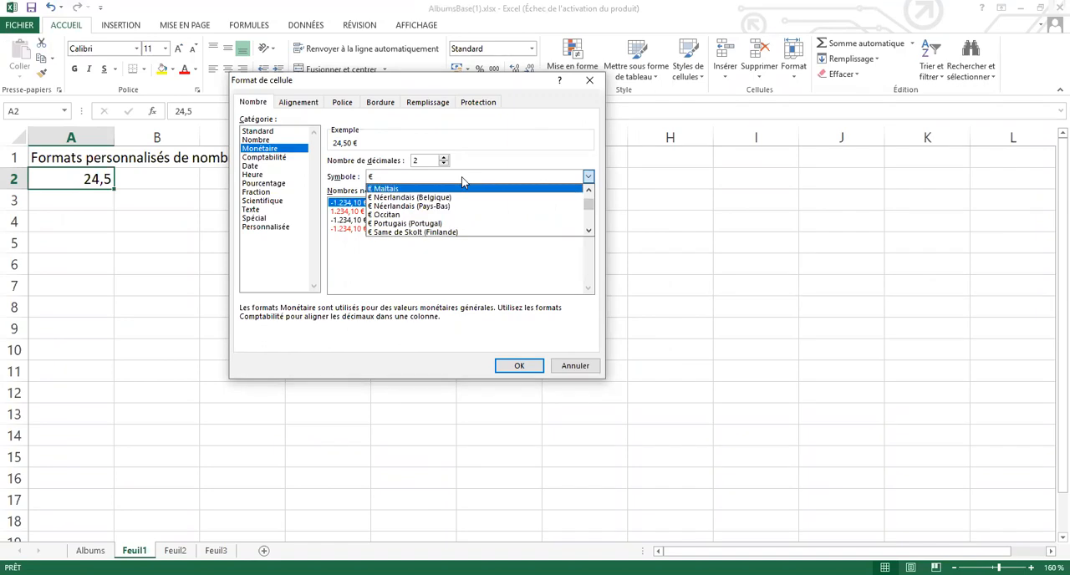
left_click(588, 201)
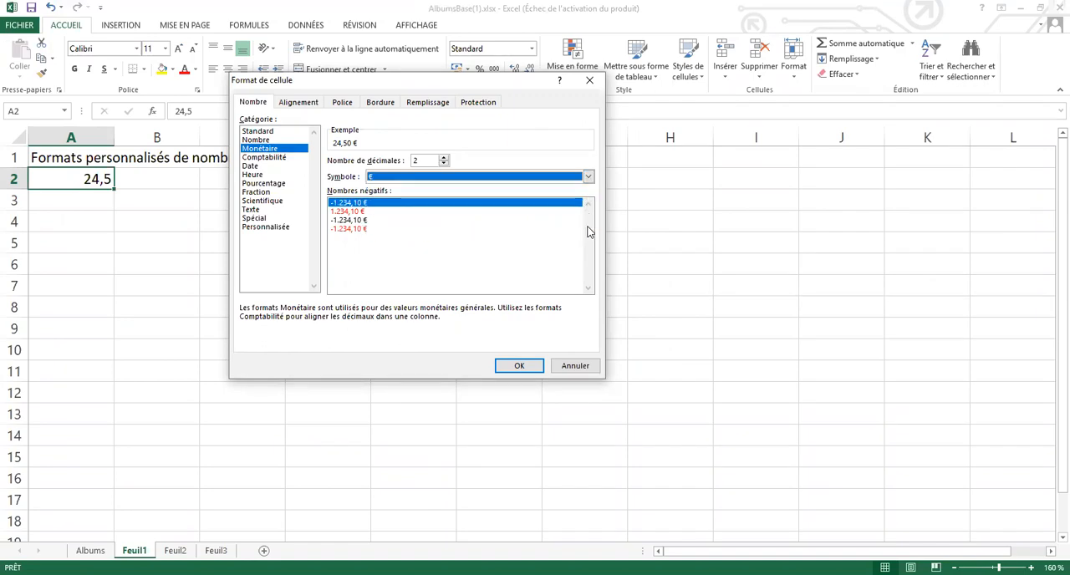
left_click(589, 177)
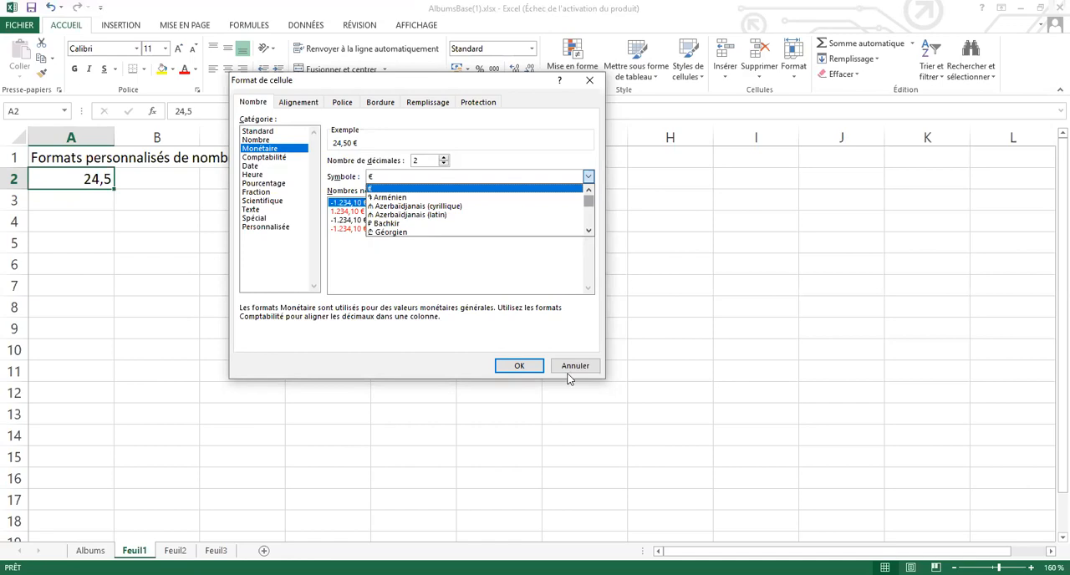
left_click_drag(588, 200, 568, 373)
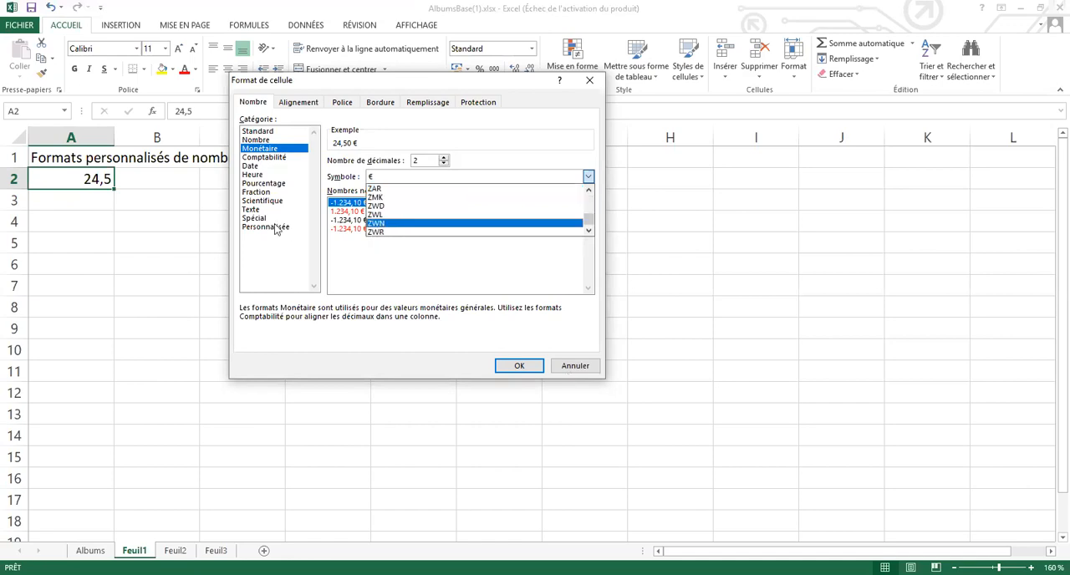
- Apply the custom number format #.##0,00 F to cell A2, replacing the euro symbol with F
left_click(277, 227)
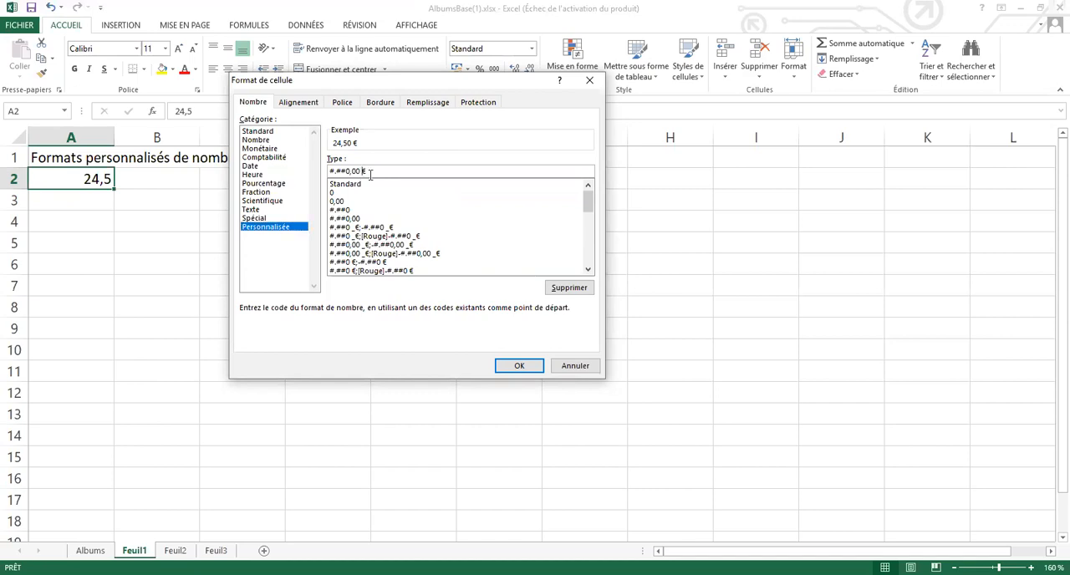
key("BackSpace")
type("F")
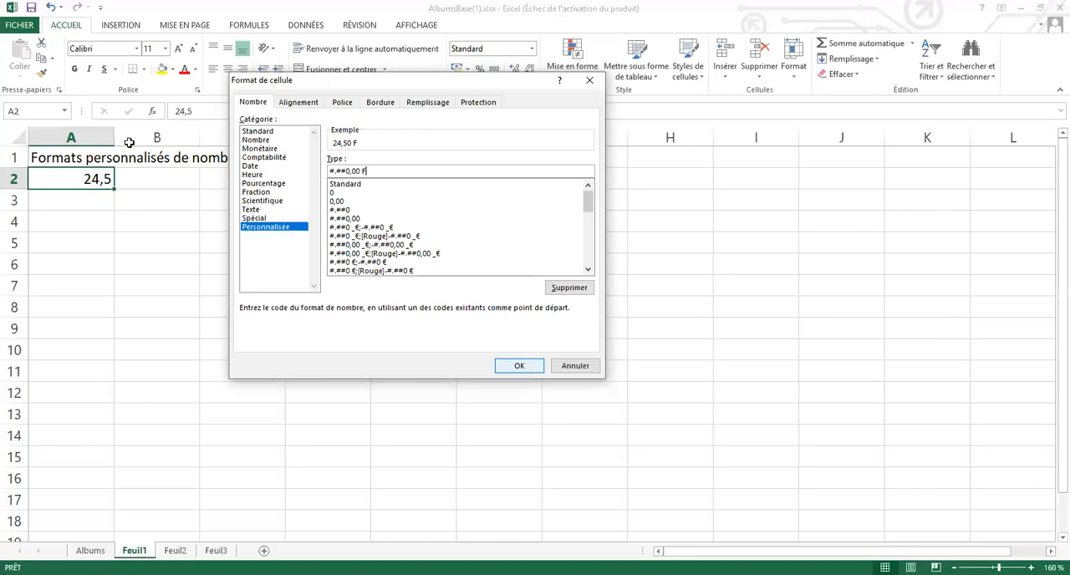
key("Return")
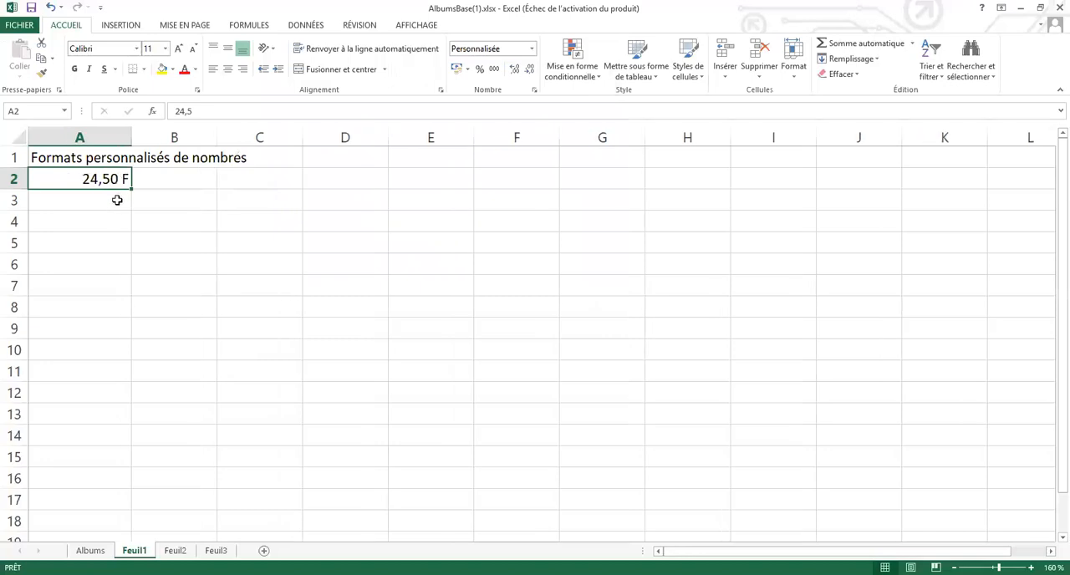
- Enter the value 25 in cell A3
left_click(117, 199)
type("25")
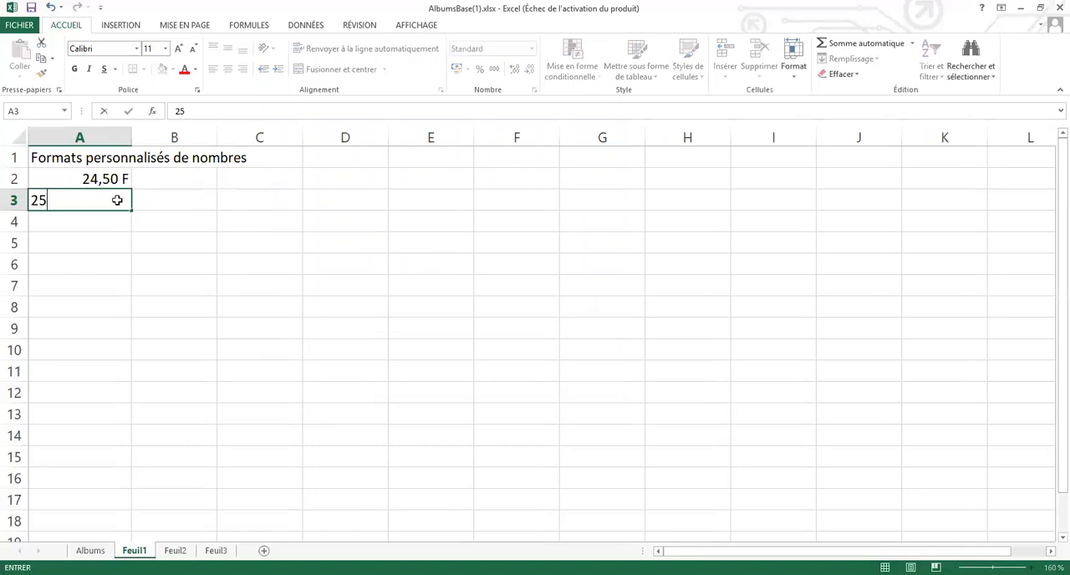
key("Return")
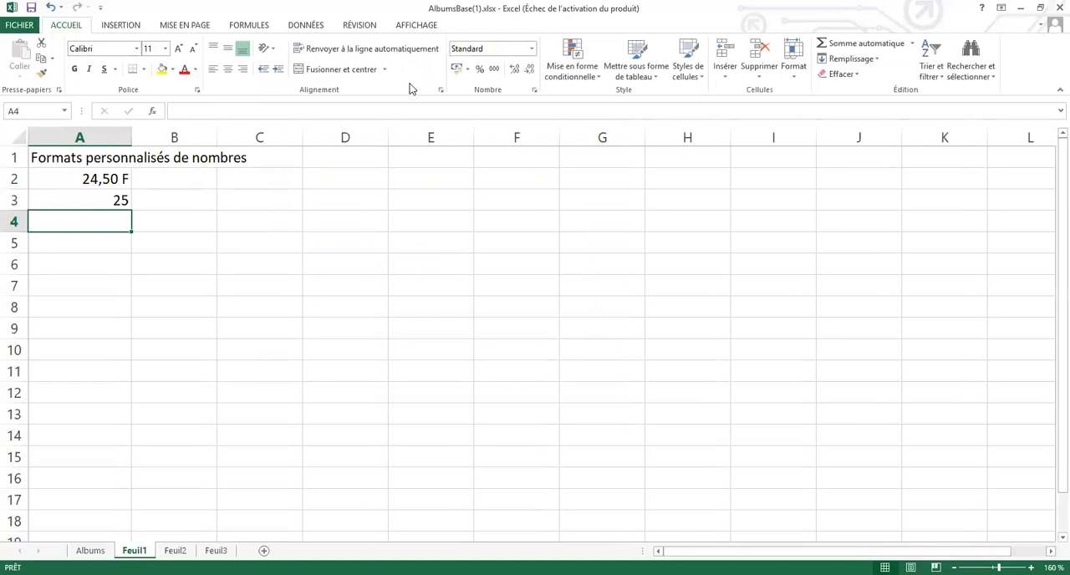
- Repeat the custom franc format from A2 on the value in cell A3
key("Up")
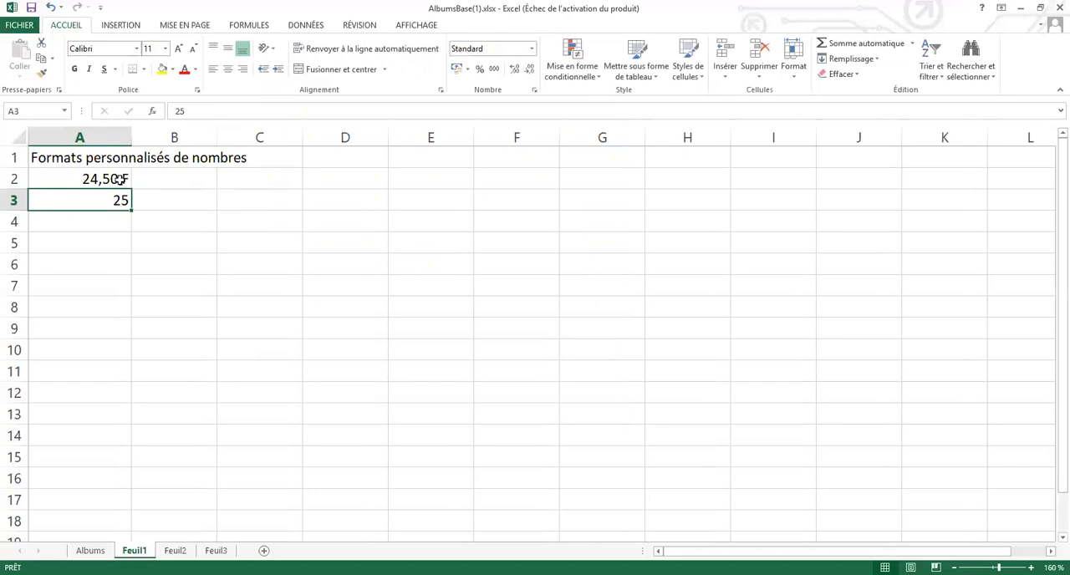
key("Up")
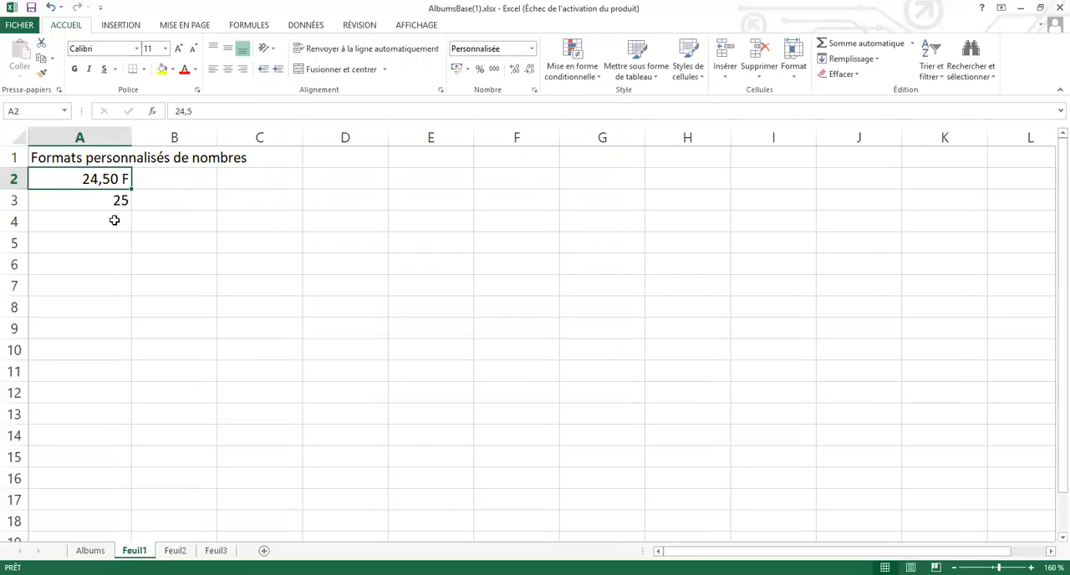
key("Down")
key("F4")
key("Down")
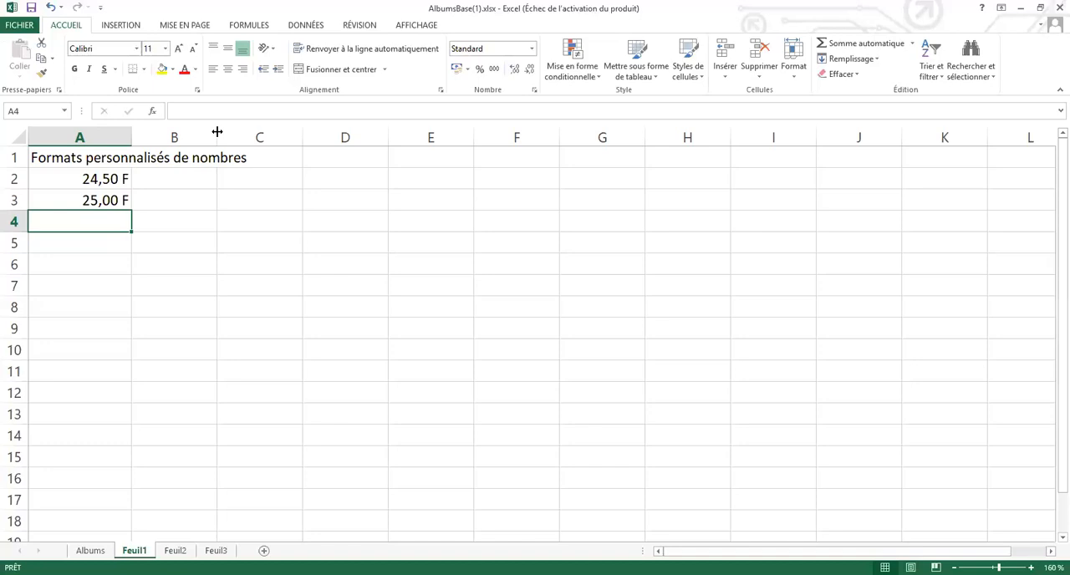
- Add an automatic sum of the two franc amounts in cell A4
left_click(853, 48)
key("Return")
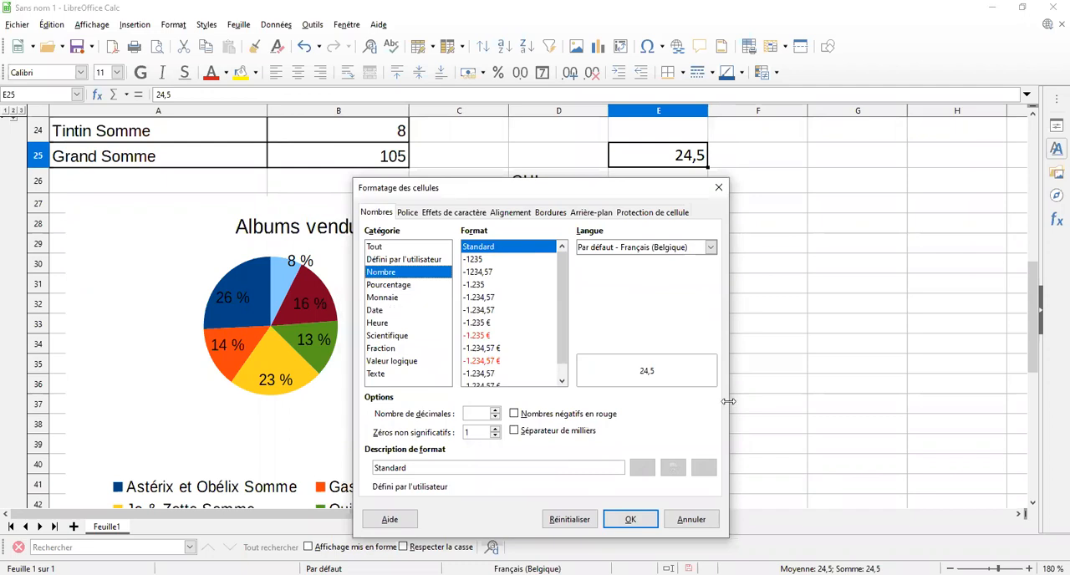
- In LibreOffice Calc, preview the Monnaie format -1.234 FB for cell E25 and look through the other currency formats
left_click(387, 300)
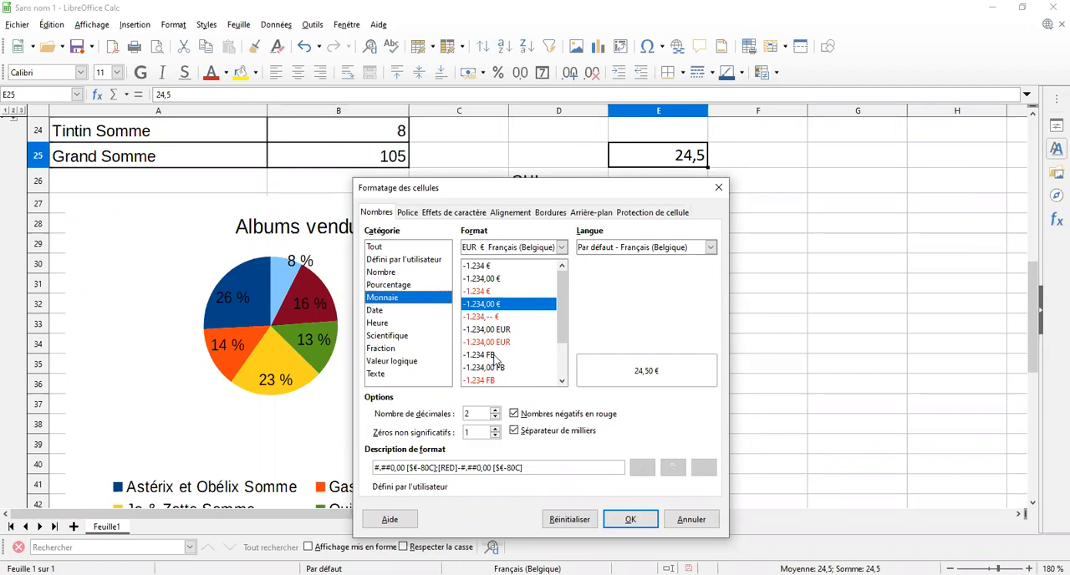
left_click(556, 356)
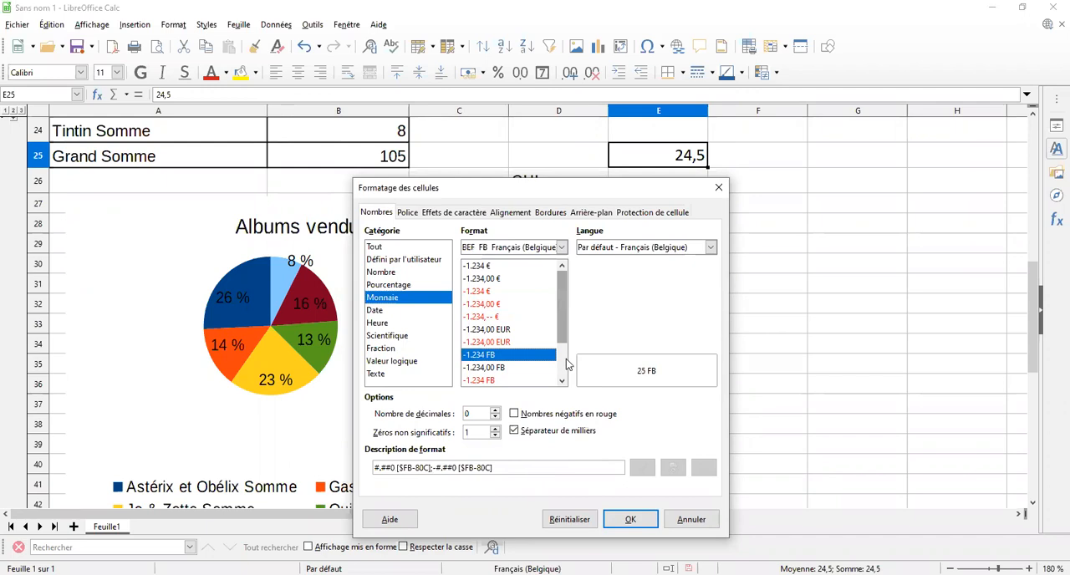
scroll(567, 363, "down", 1)
scroll(566, 343, "up", 1)
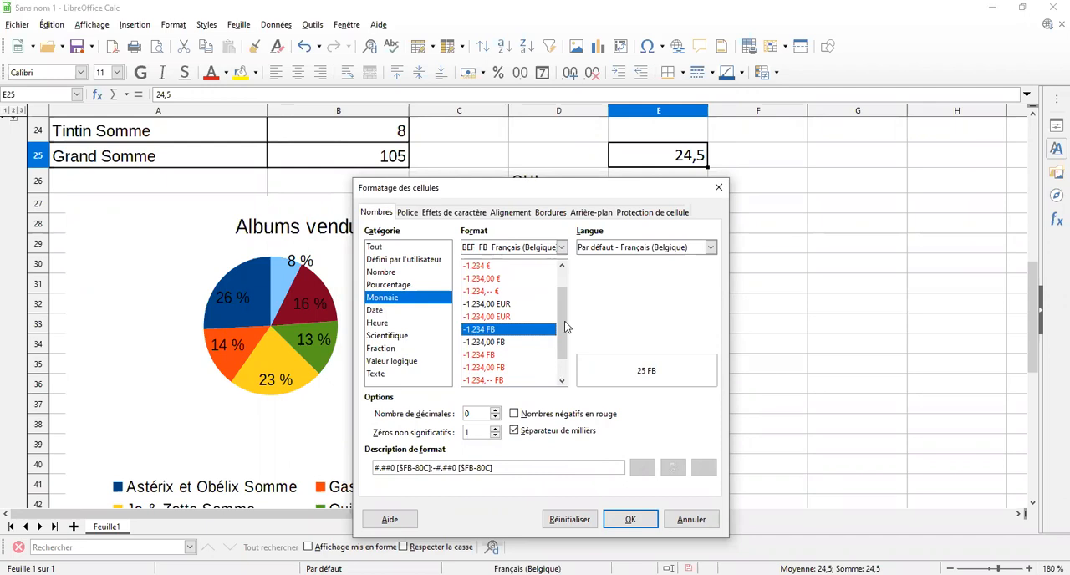
scroll(567, 364, "down", 1)
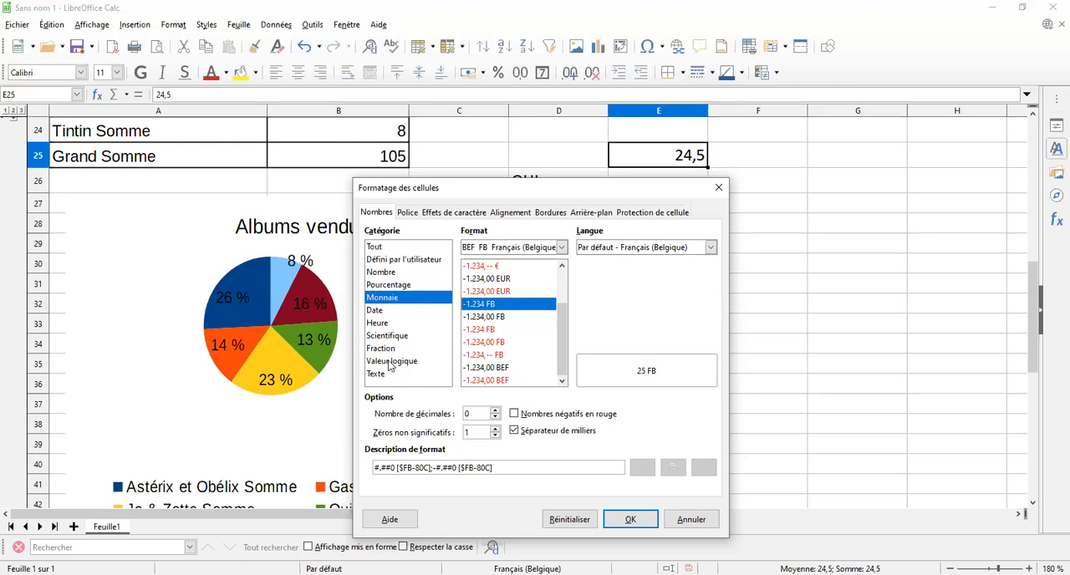
- Apply a user-defined format based on -1.235 € to cell E25, replacing € with g in both the positive and negative parts
left_click(422, 261)
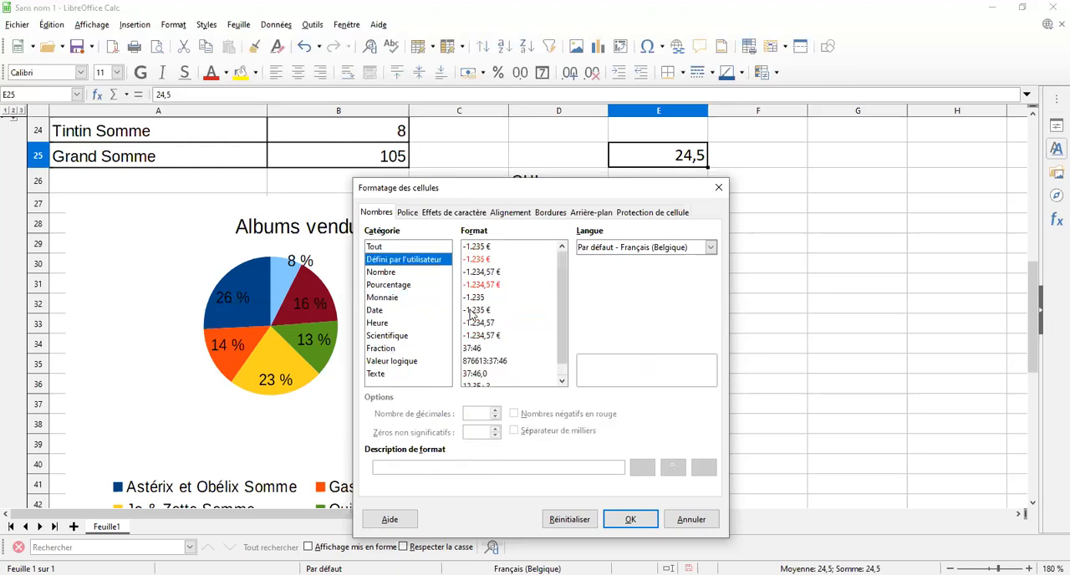
left_click(489, 248)
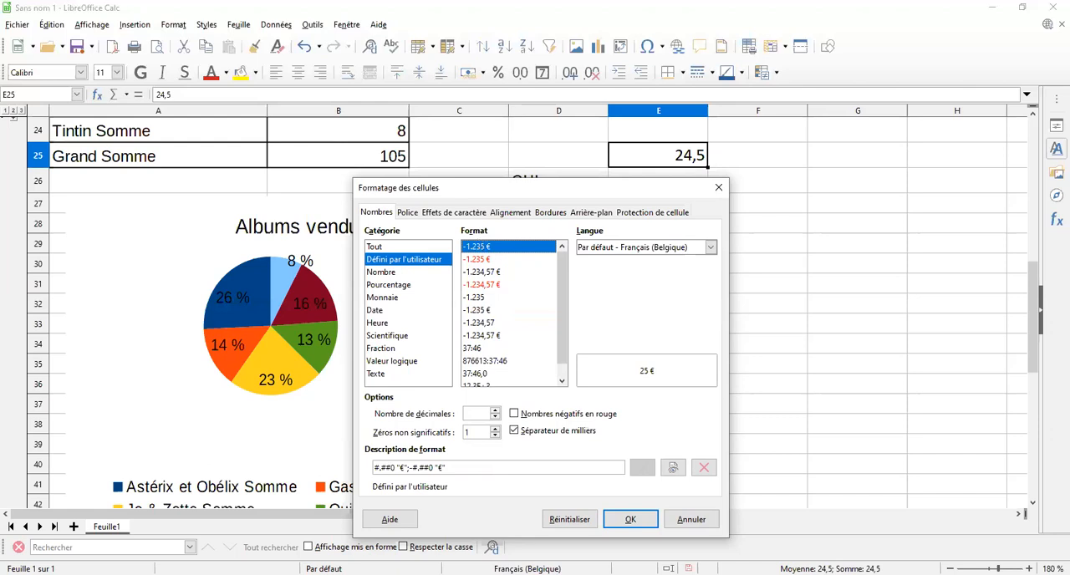
left_click_drag(426, 455, 451, 485)
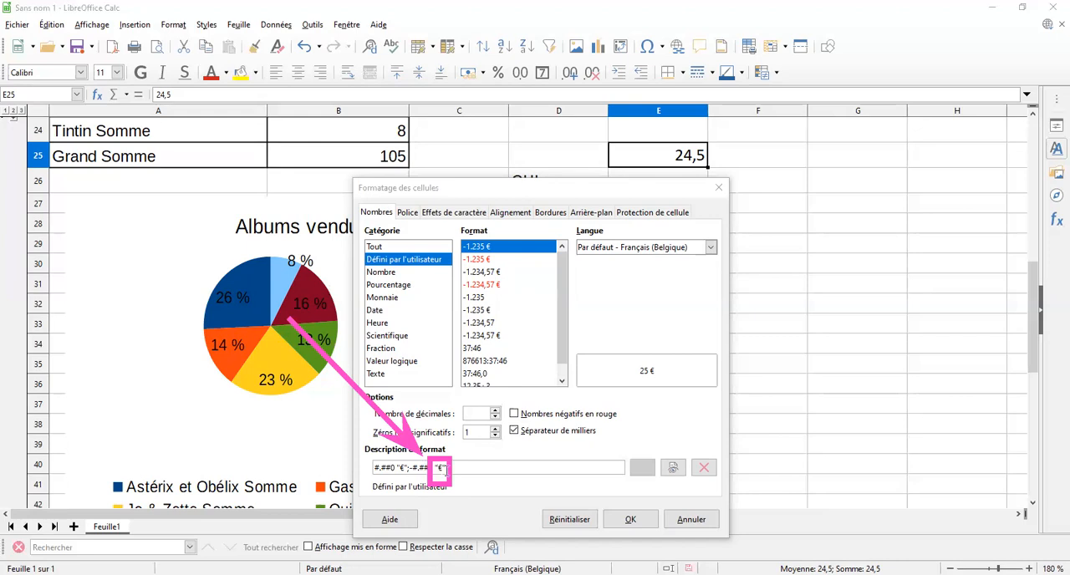
key("BackSpace")
type("g")
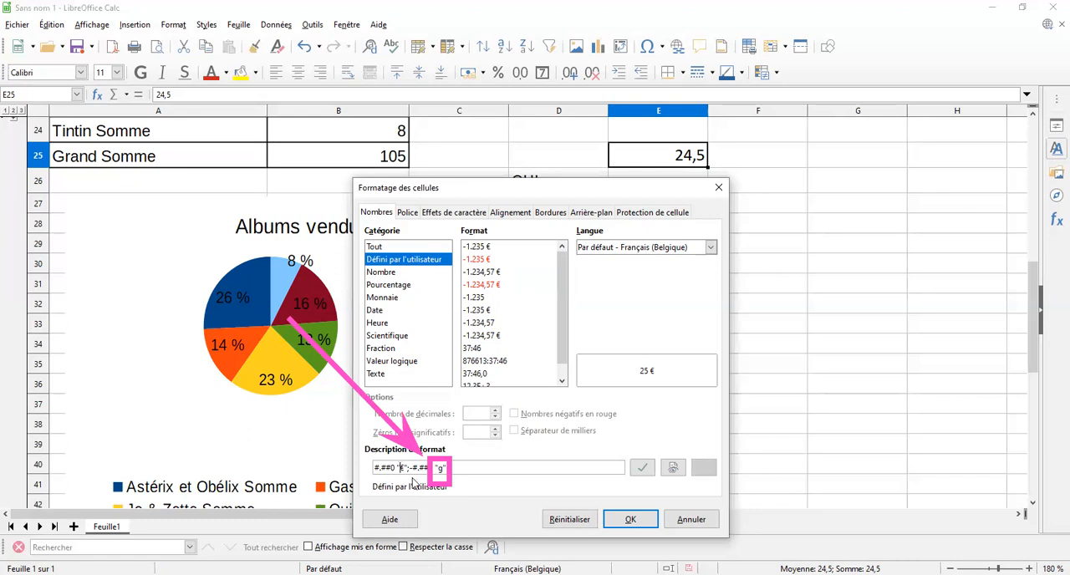
key("BackSpace")
type("g")
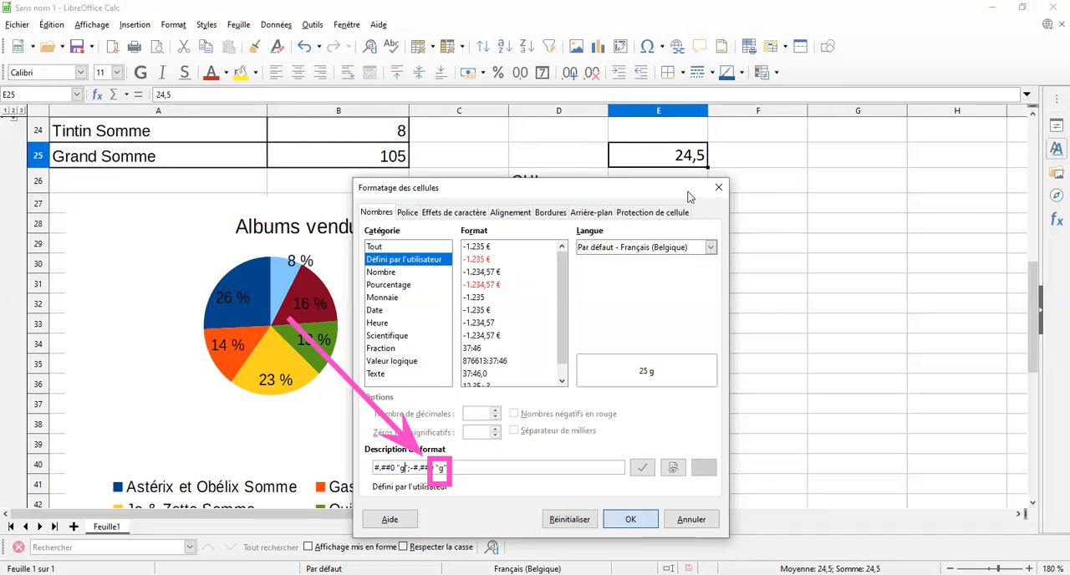
key("Return")
- Enter the value 12 in cell E26
key("Return")
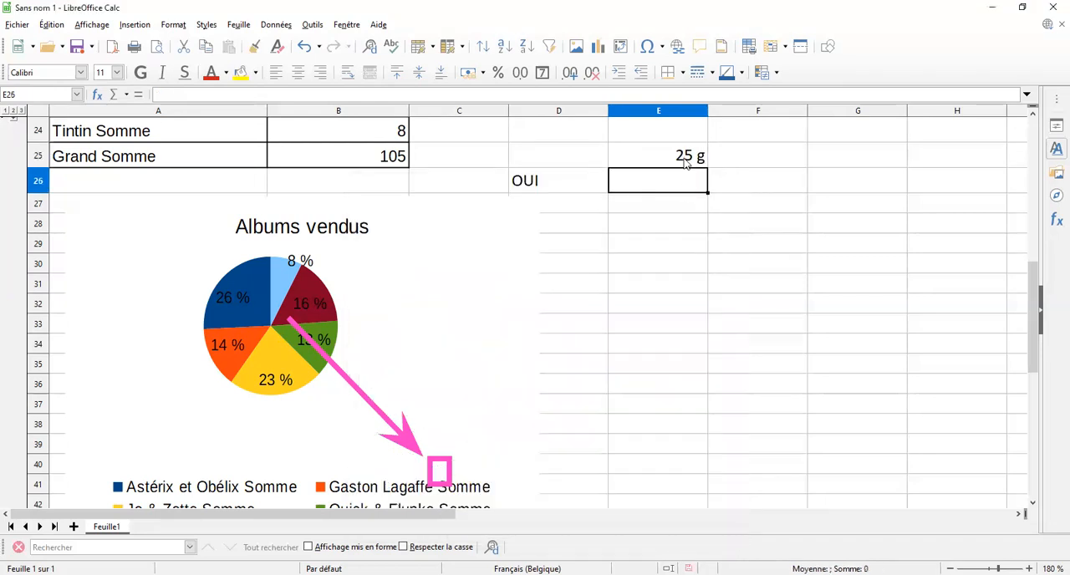
type("12")
key("Return")
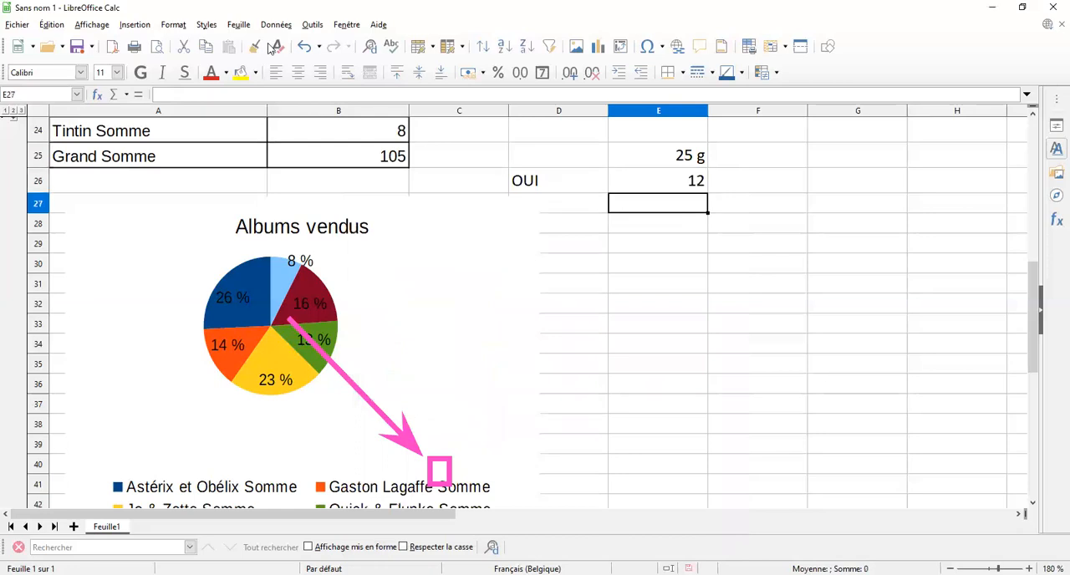
- Fill cell E25 with its gram format down into cell E26
key("Up")
key("Up")
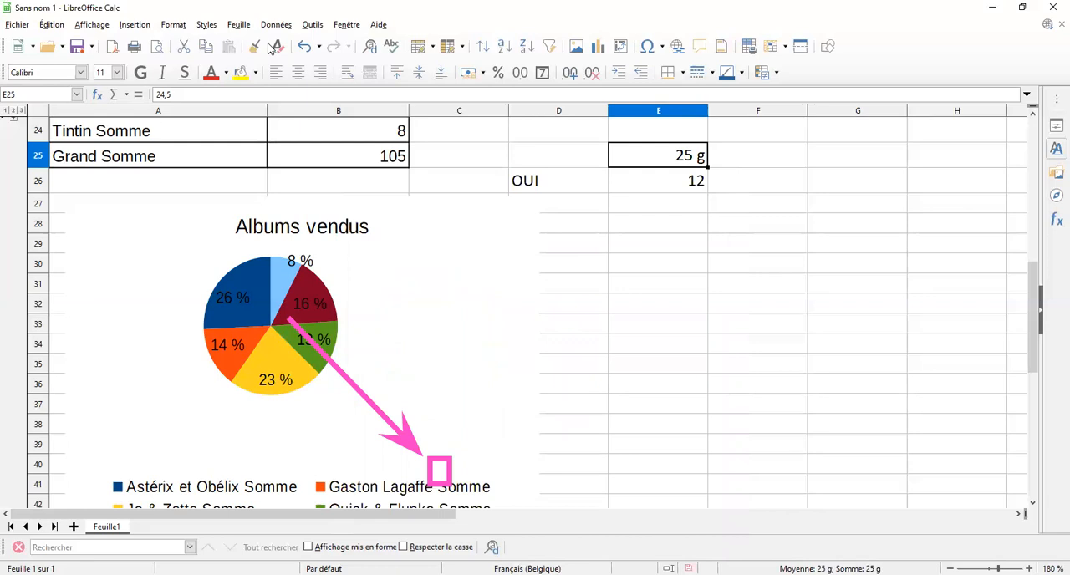
left_click(649, 181)
left_click(635, 156)
left_click_drag(707, 167, 690, 199)
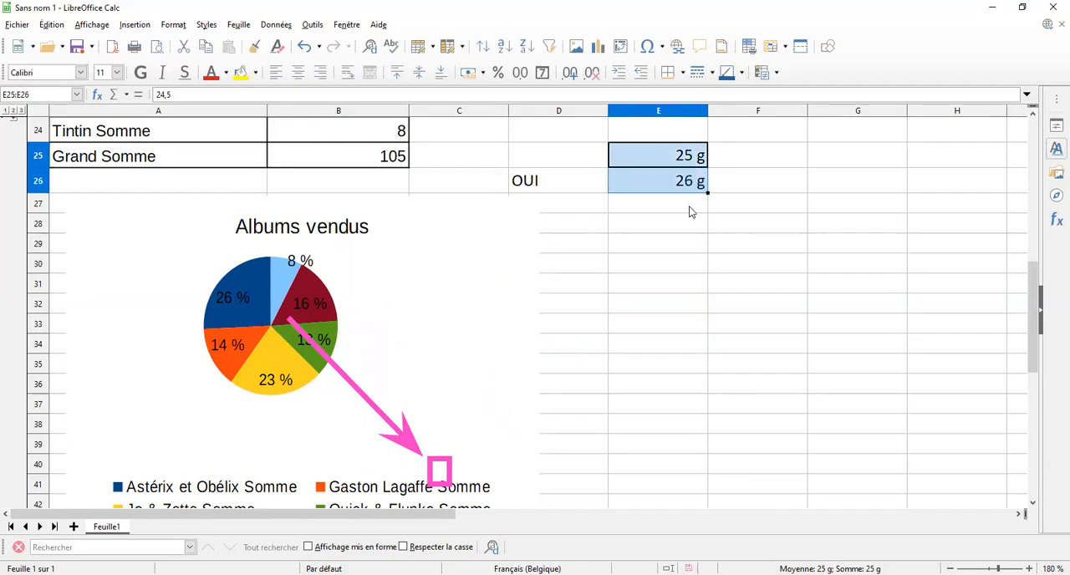
- Insert a Somme of E25:E26 in cell E27
key("Down")
left_click(690, 212)
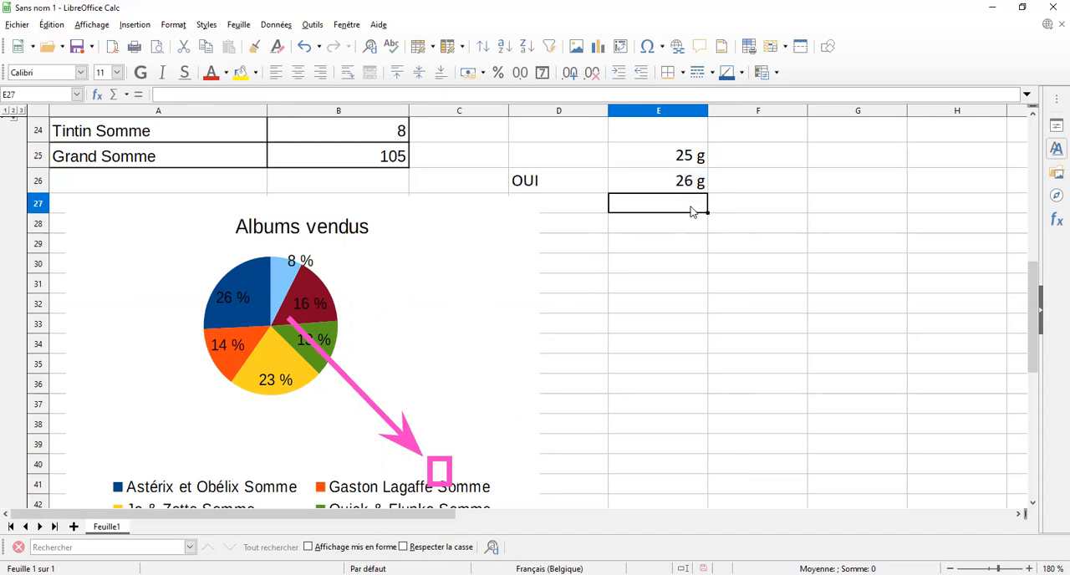
left_click(126, 95)
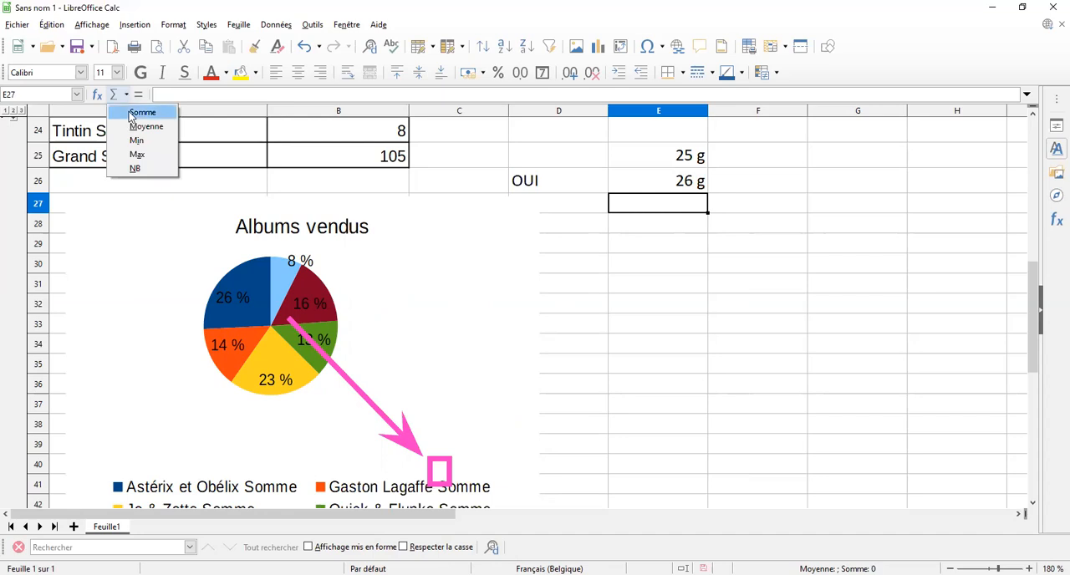
left_click(131, 114)
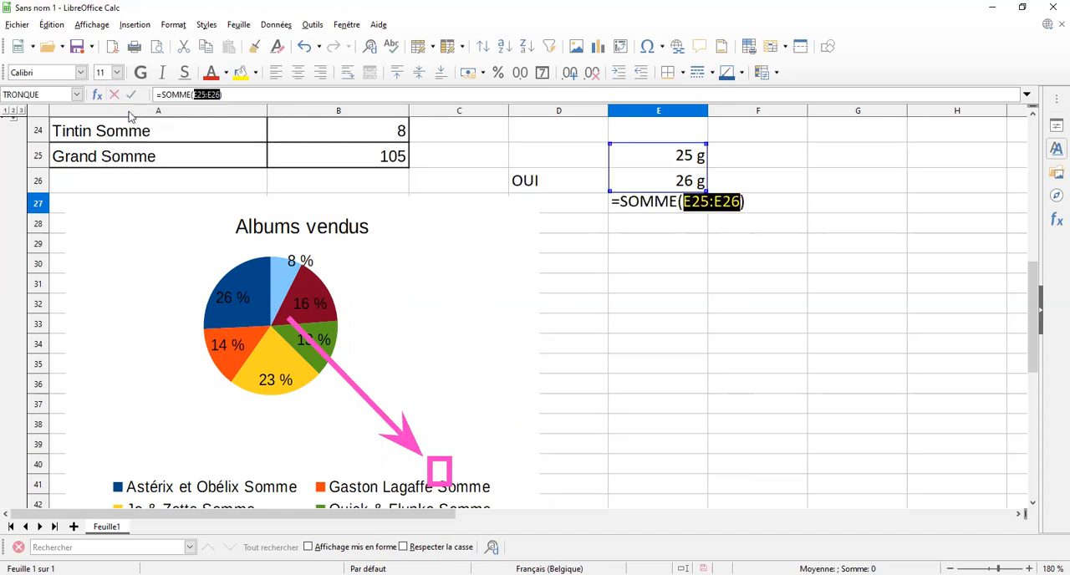
key("Return")
left_click(686, 210)
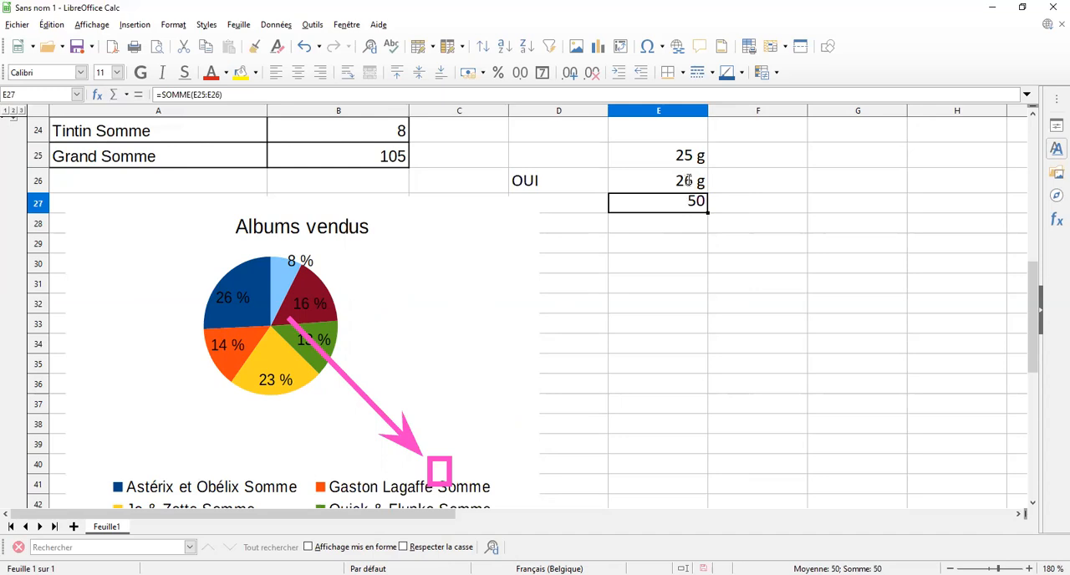
- Change the value in cell E26 to 5,5
left_click(687, 181)
type("25,5")
key("BackSpace")
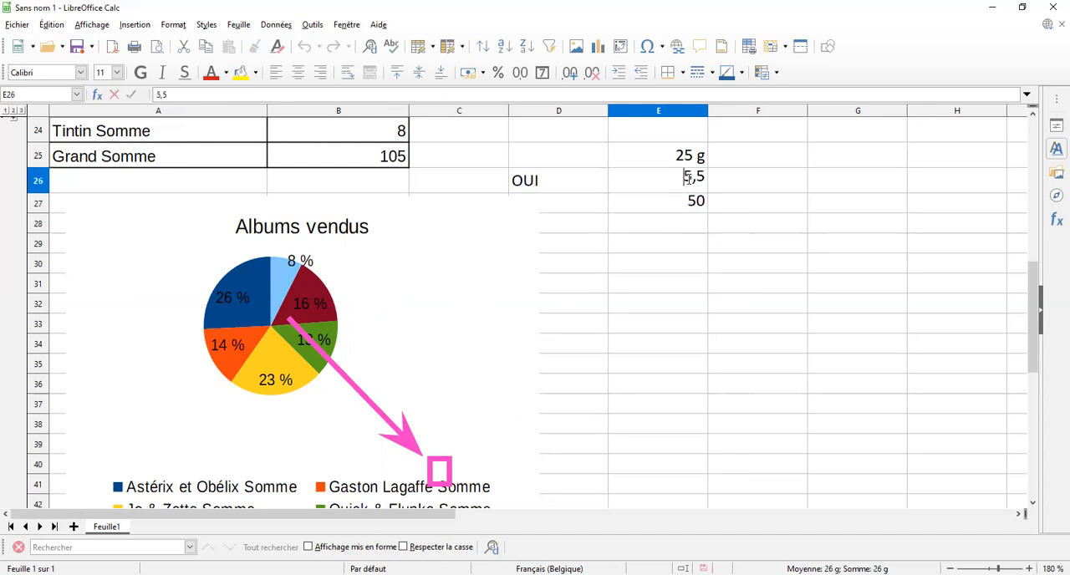
key("Return")
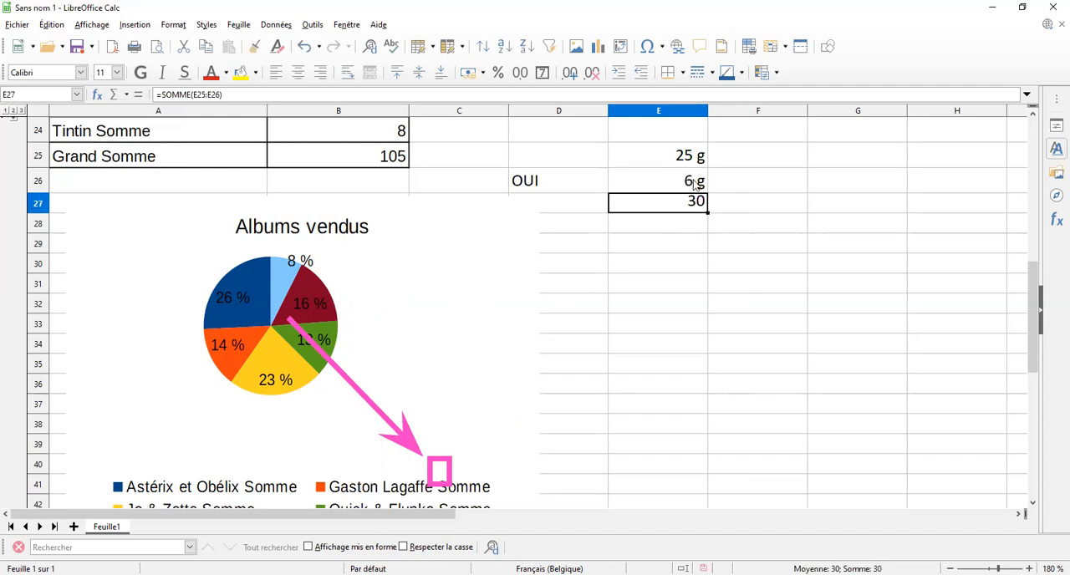
- Add one decimal place to the displayed values in cells E26, E27 and E25
key("Up")
left_click(571, 74)
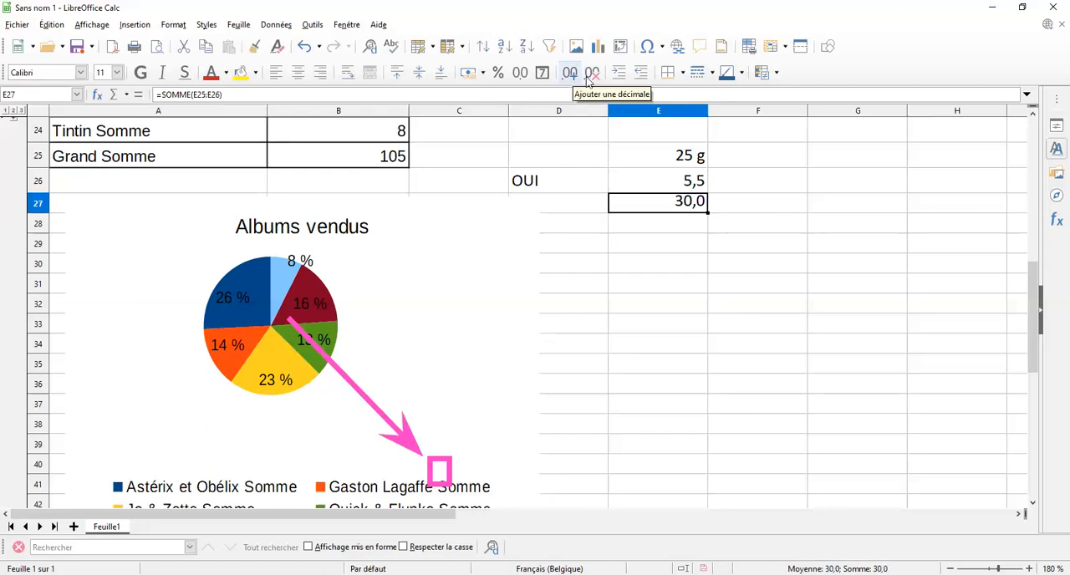
key("Up")
key("Up")
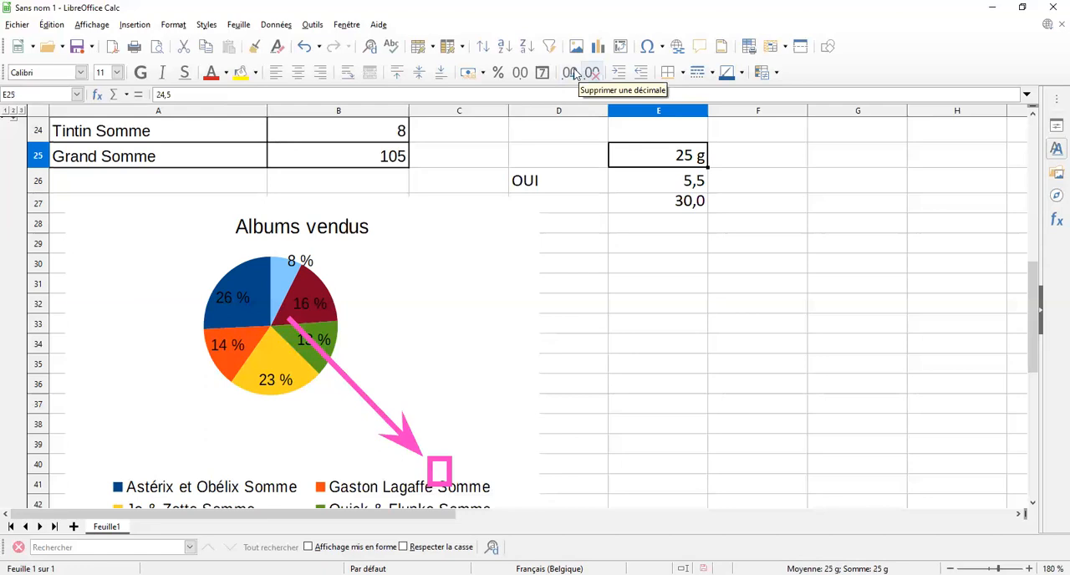
left_click(574, 73)
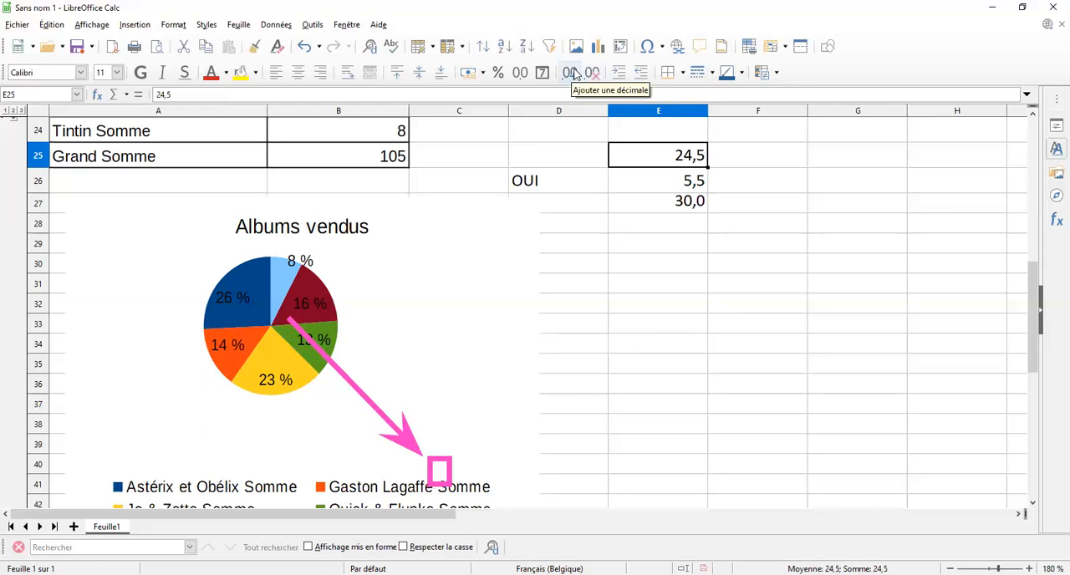
key("Down")
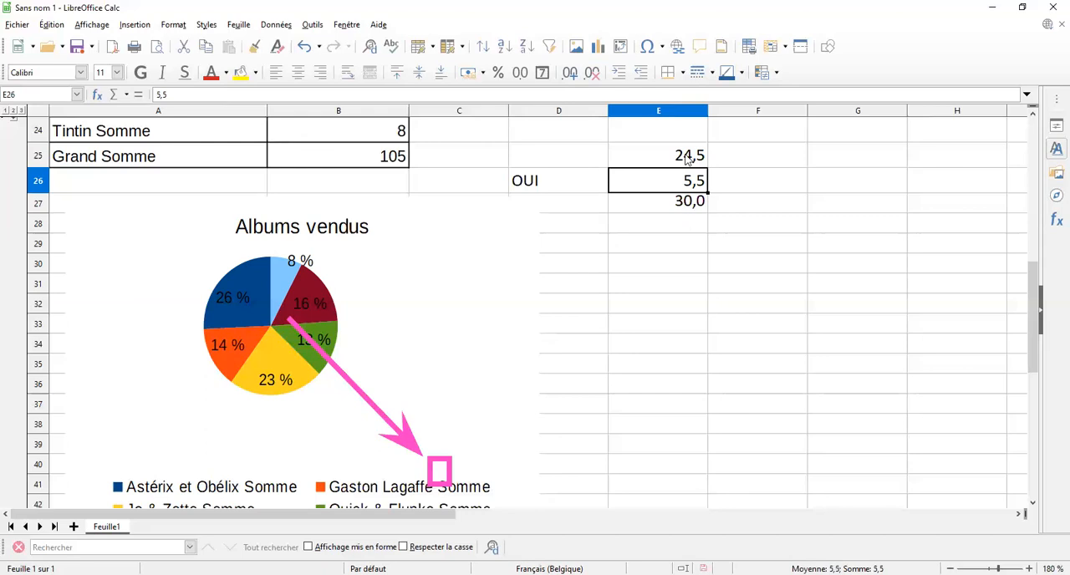
left_click(686, 152)
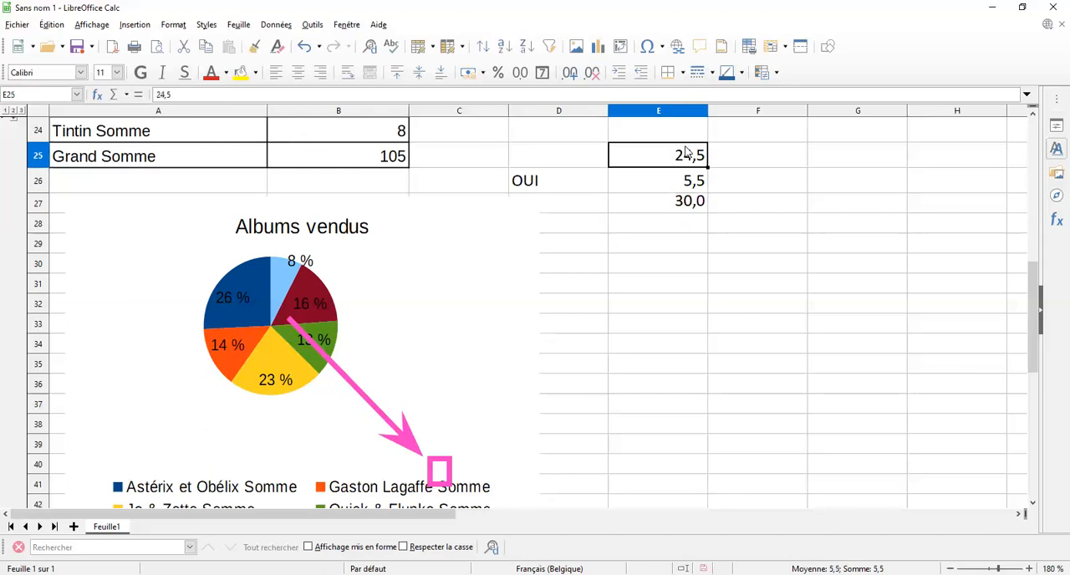